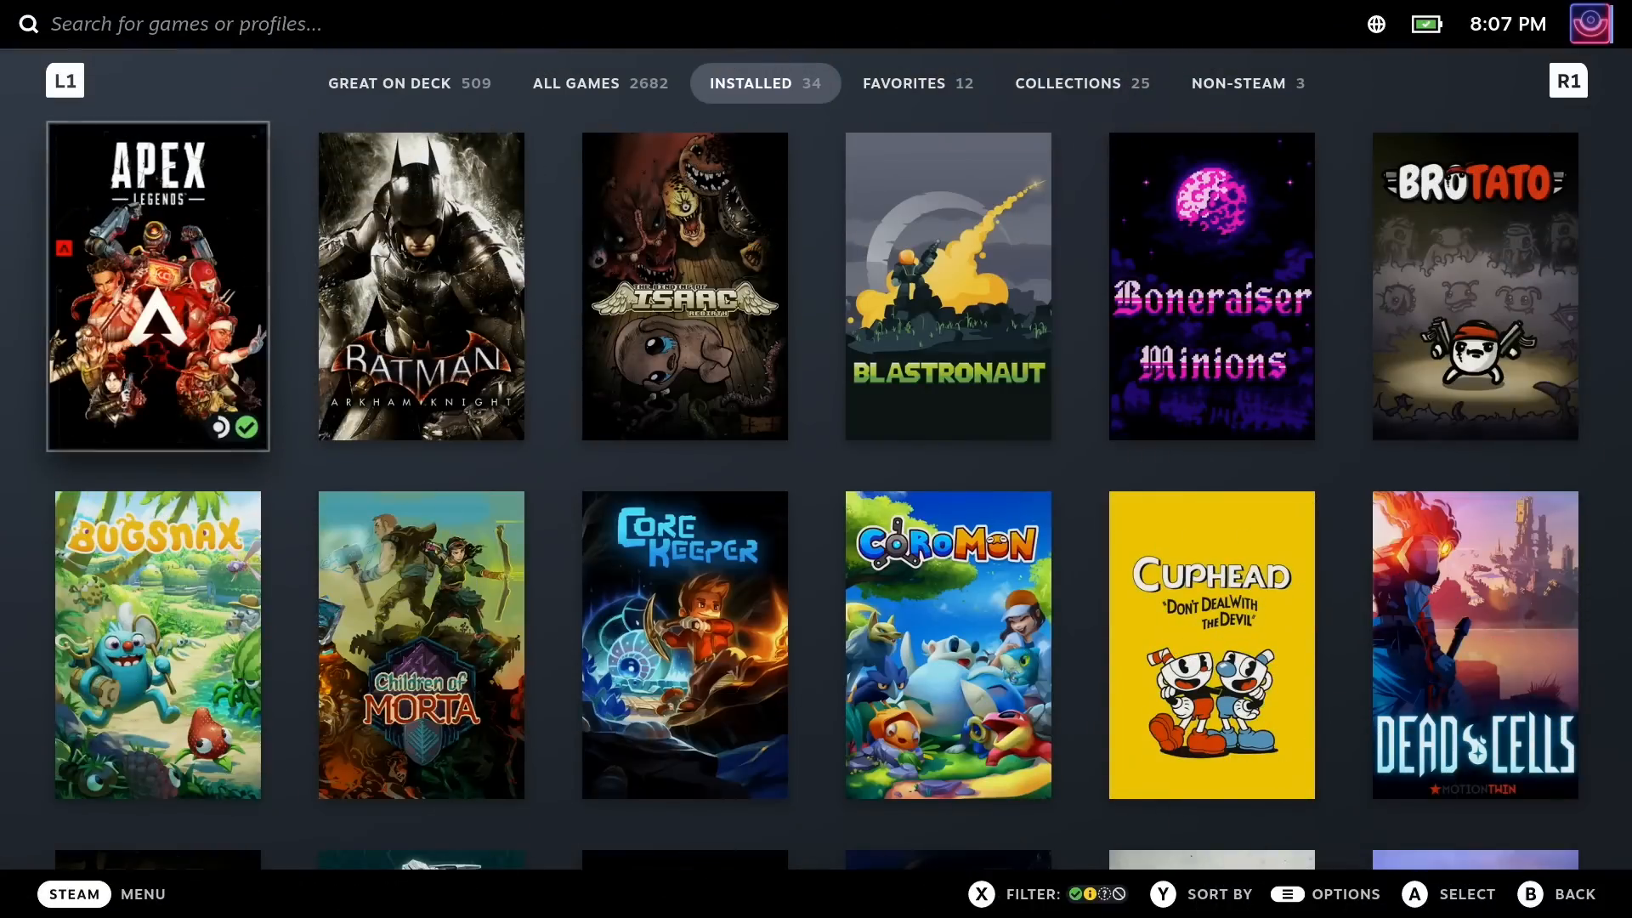
- Search the library for 'proton 8' and go to the Proton 8.0 page
key(Up)
key(Up)
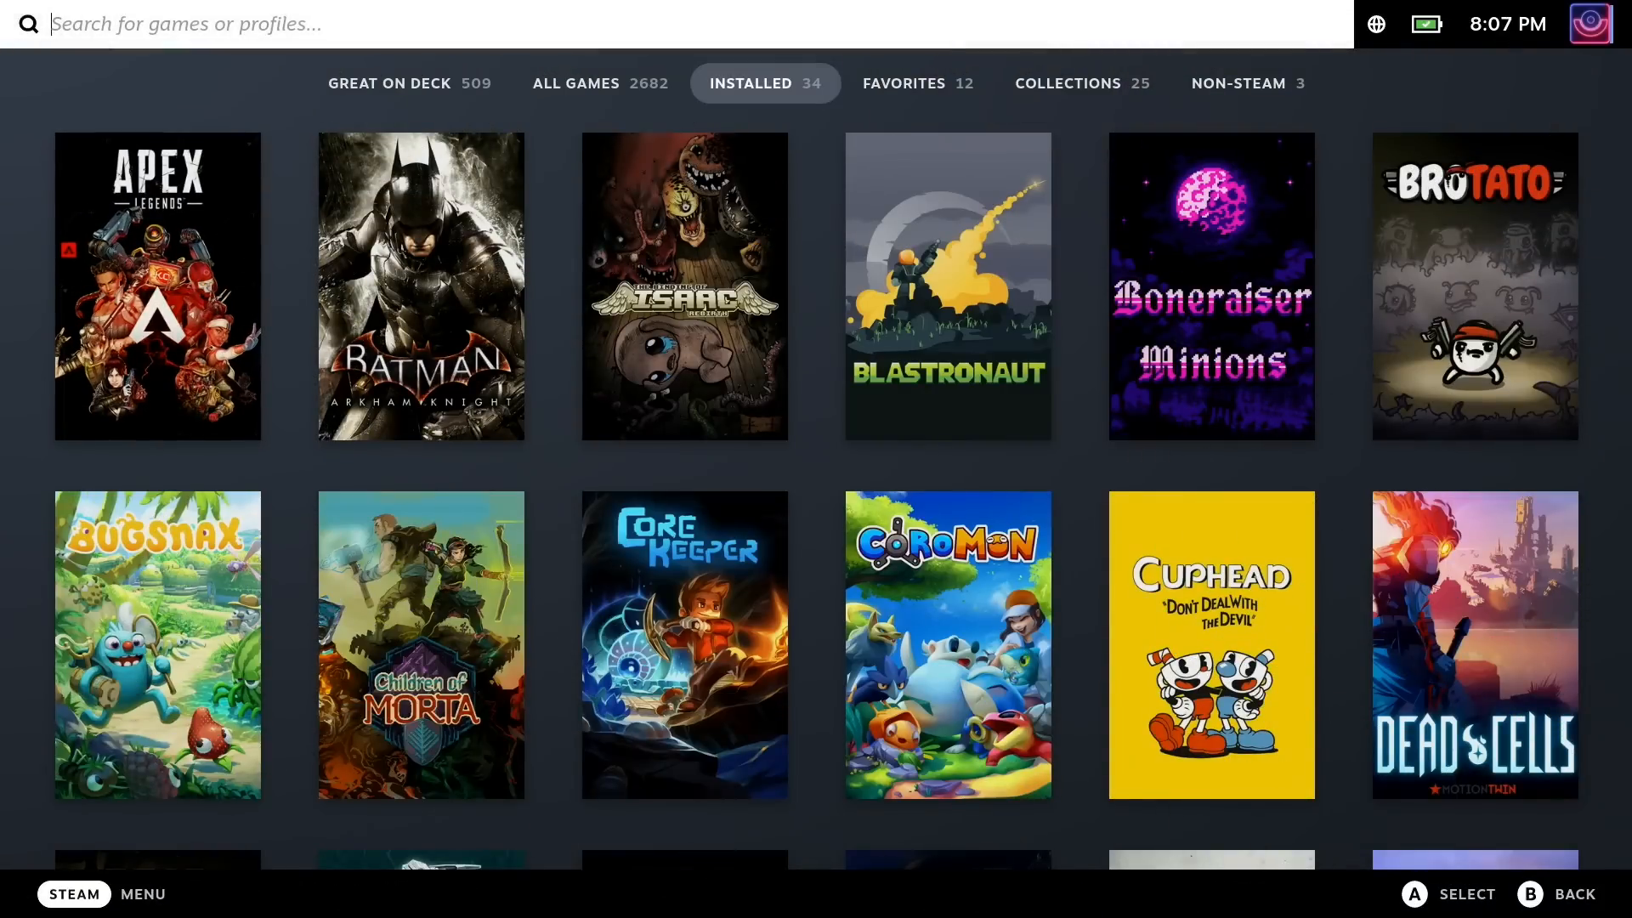
key(Return)
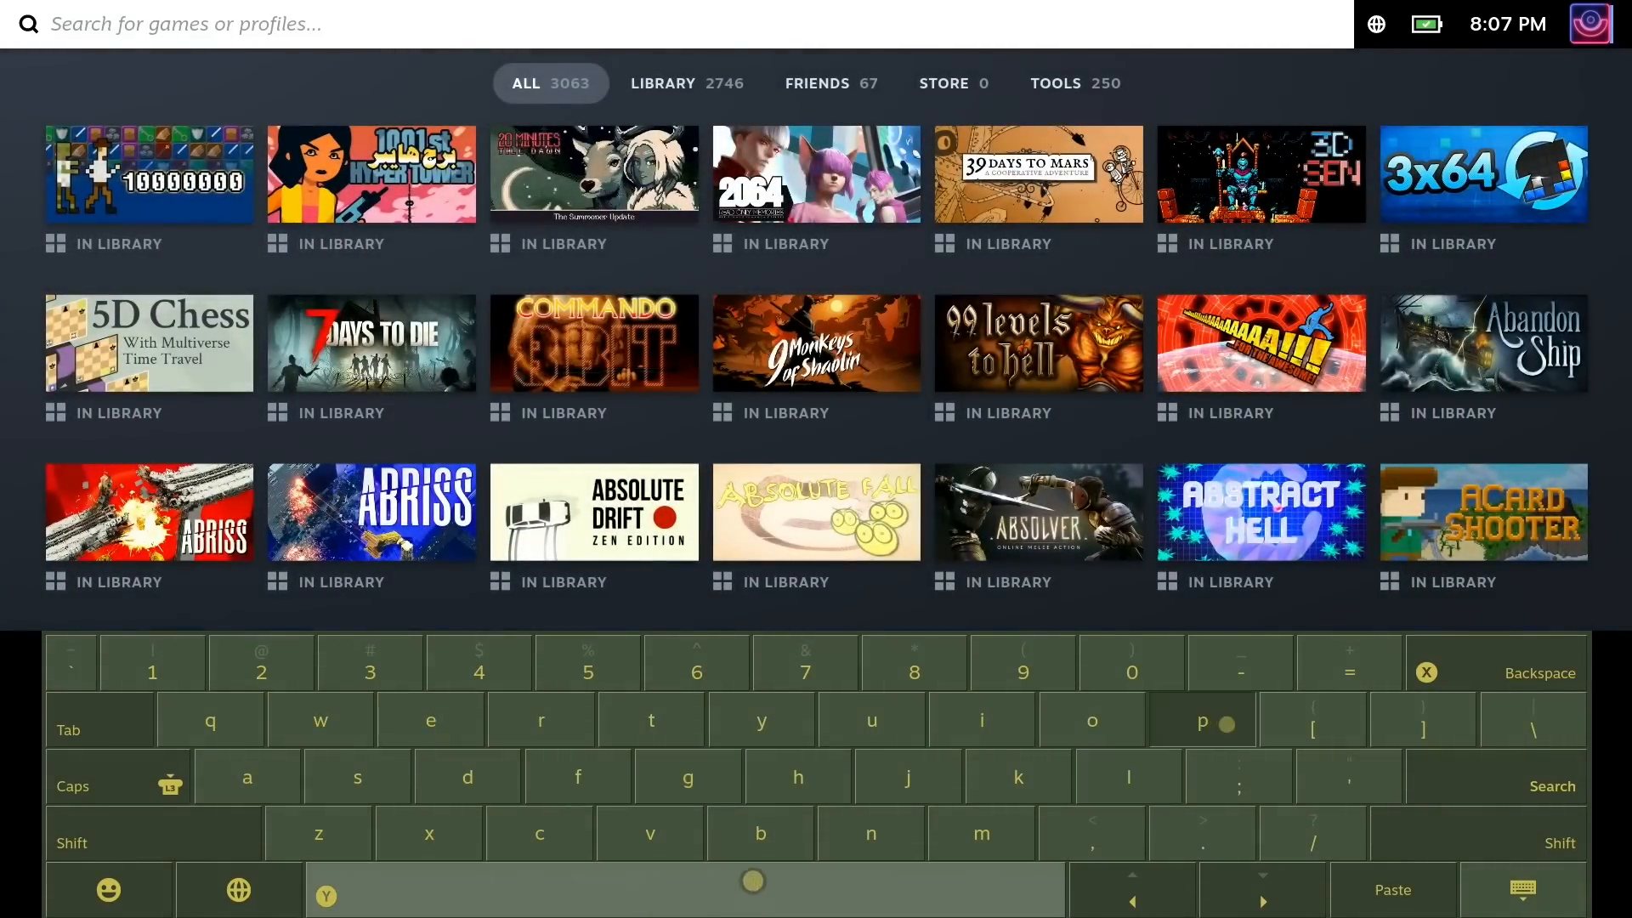
text(pro)
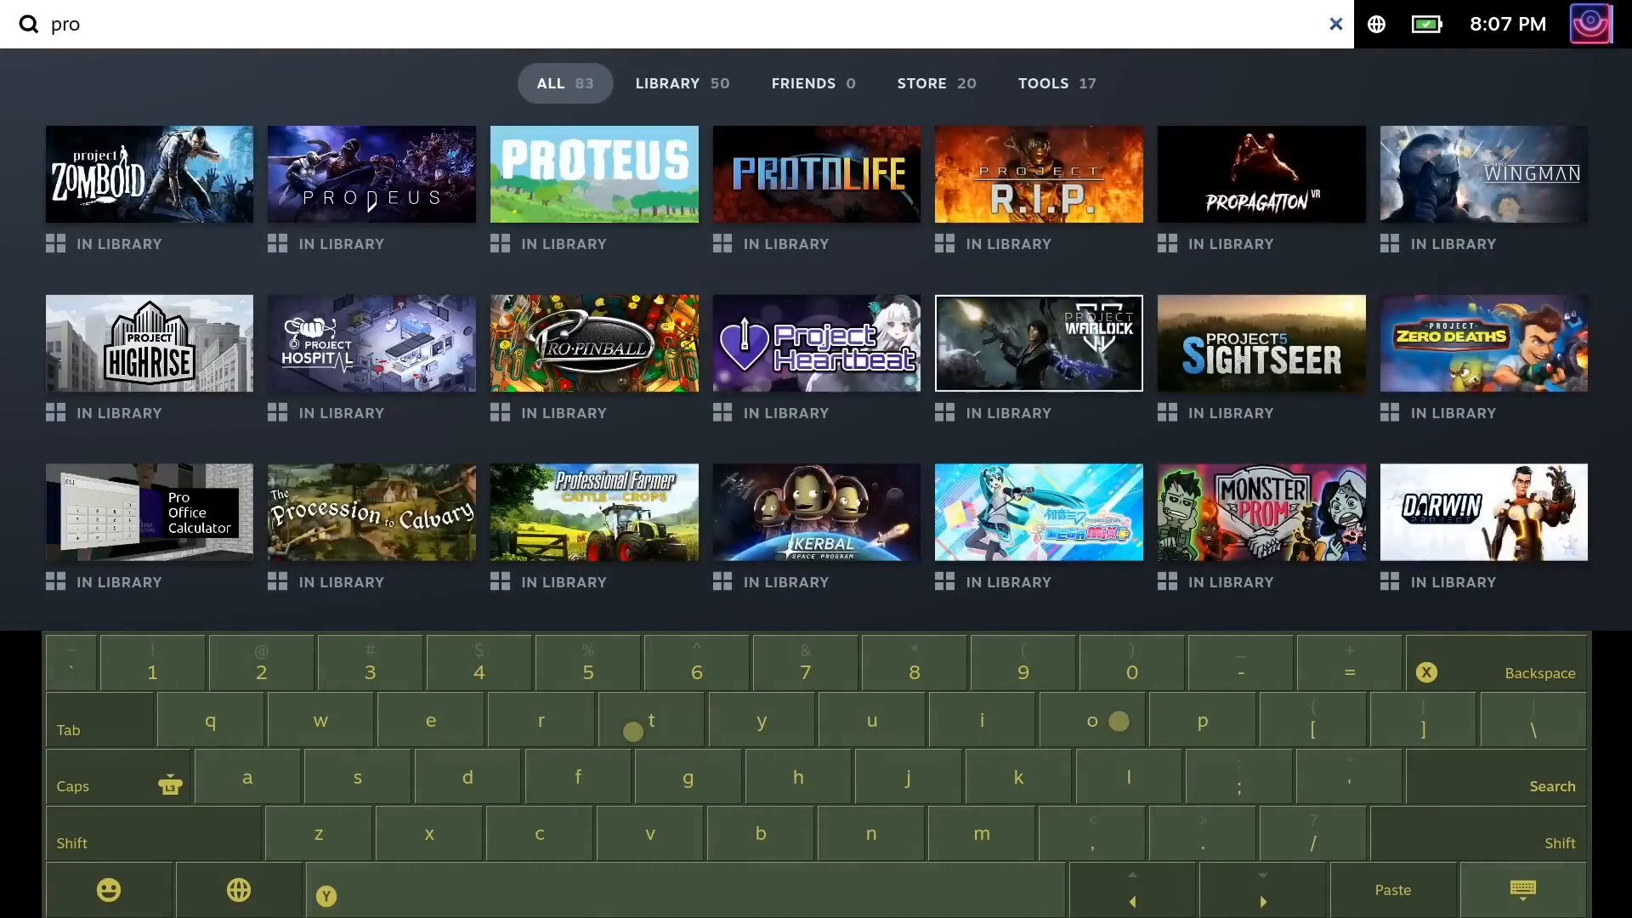
text(ton)
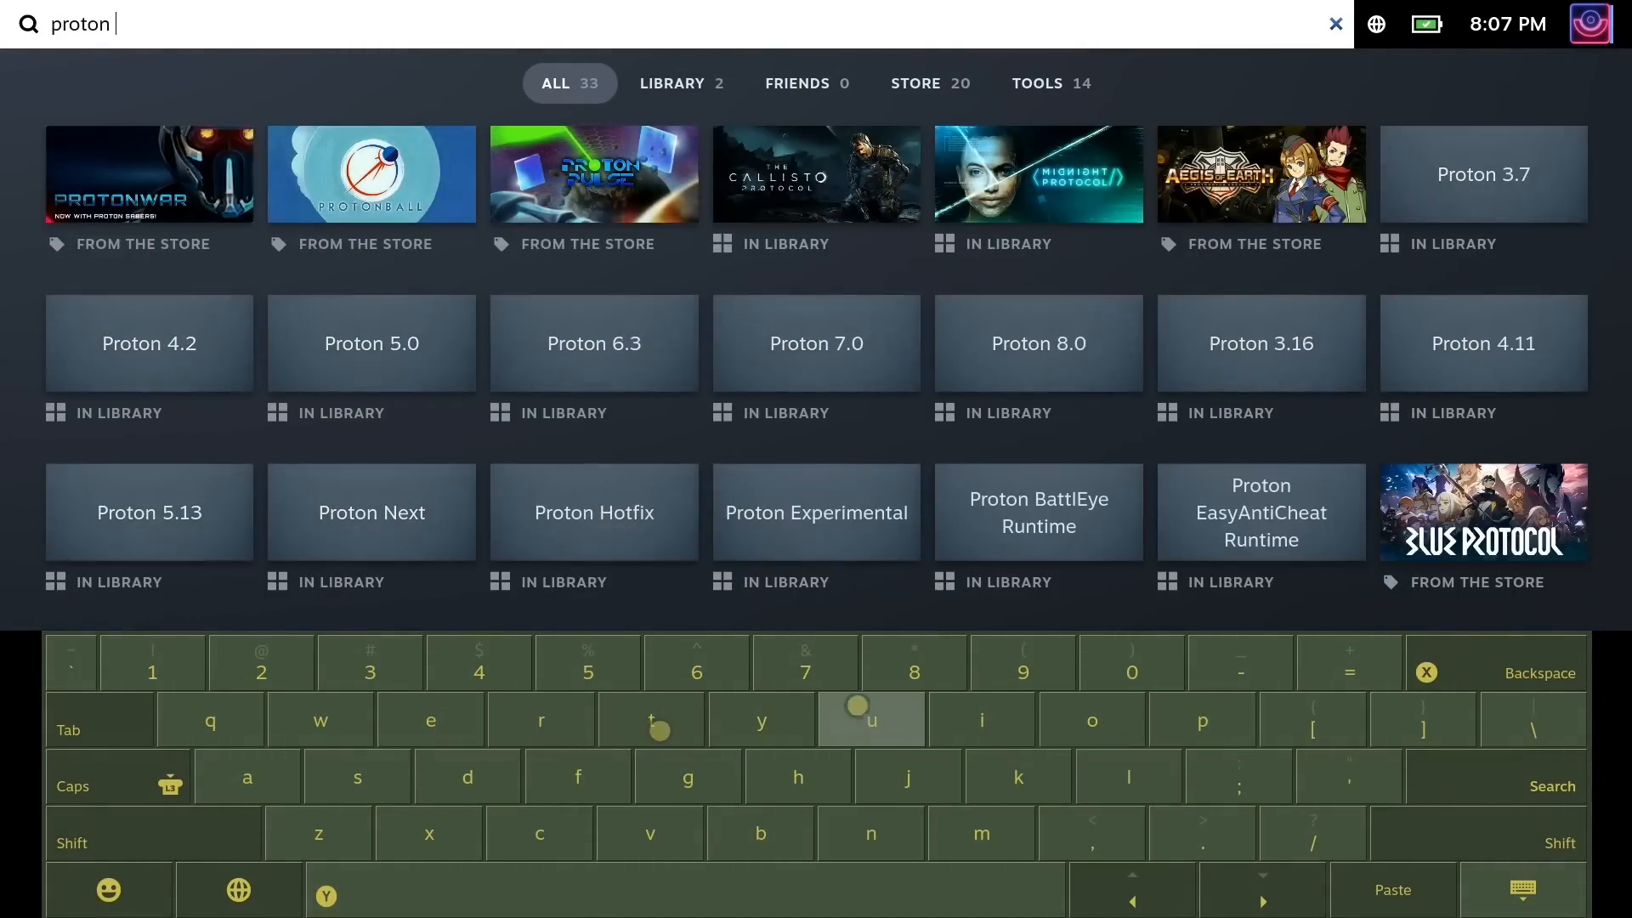
text( 8)
key(Return)
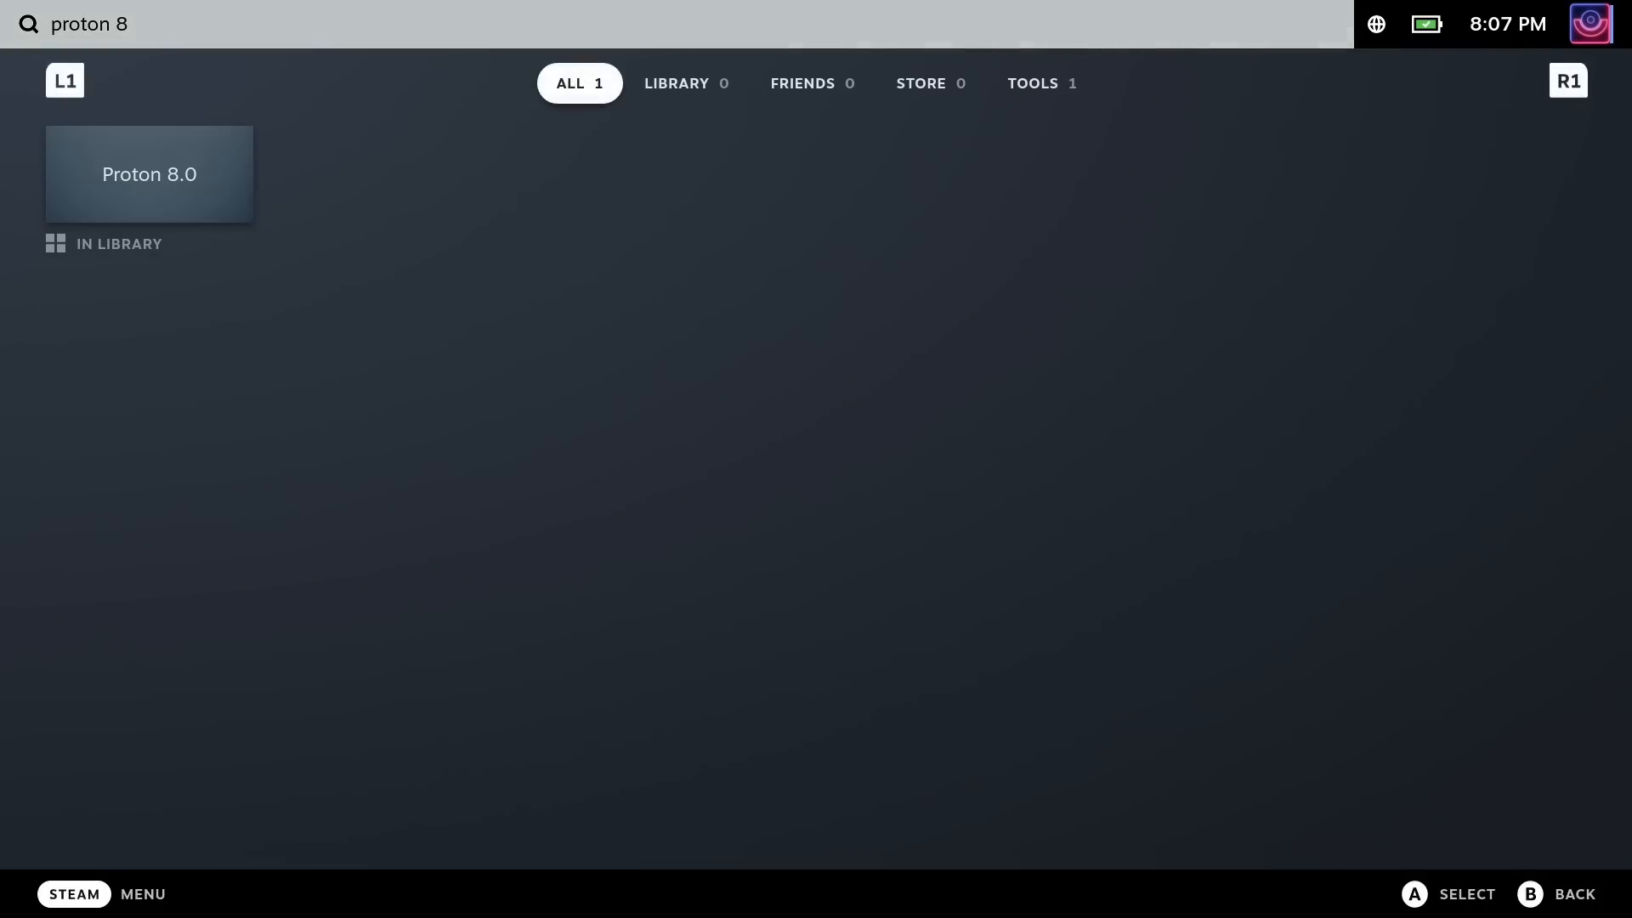
key(Return)
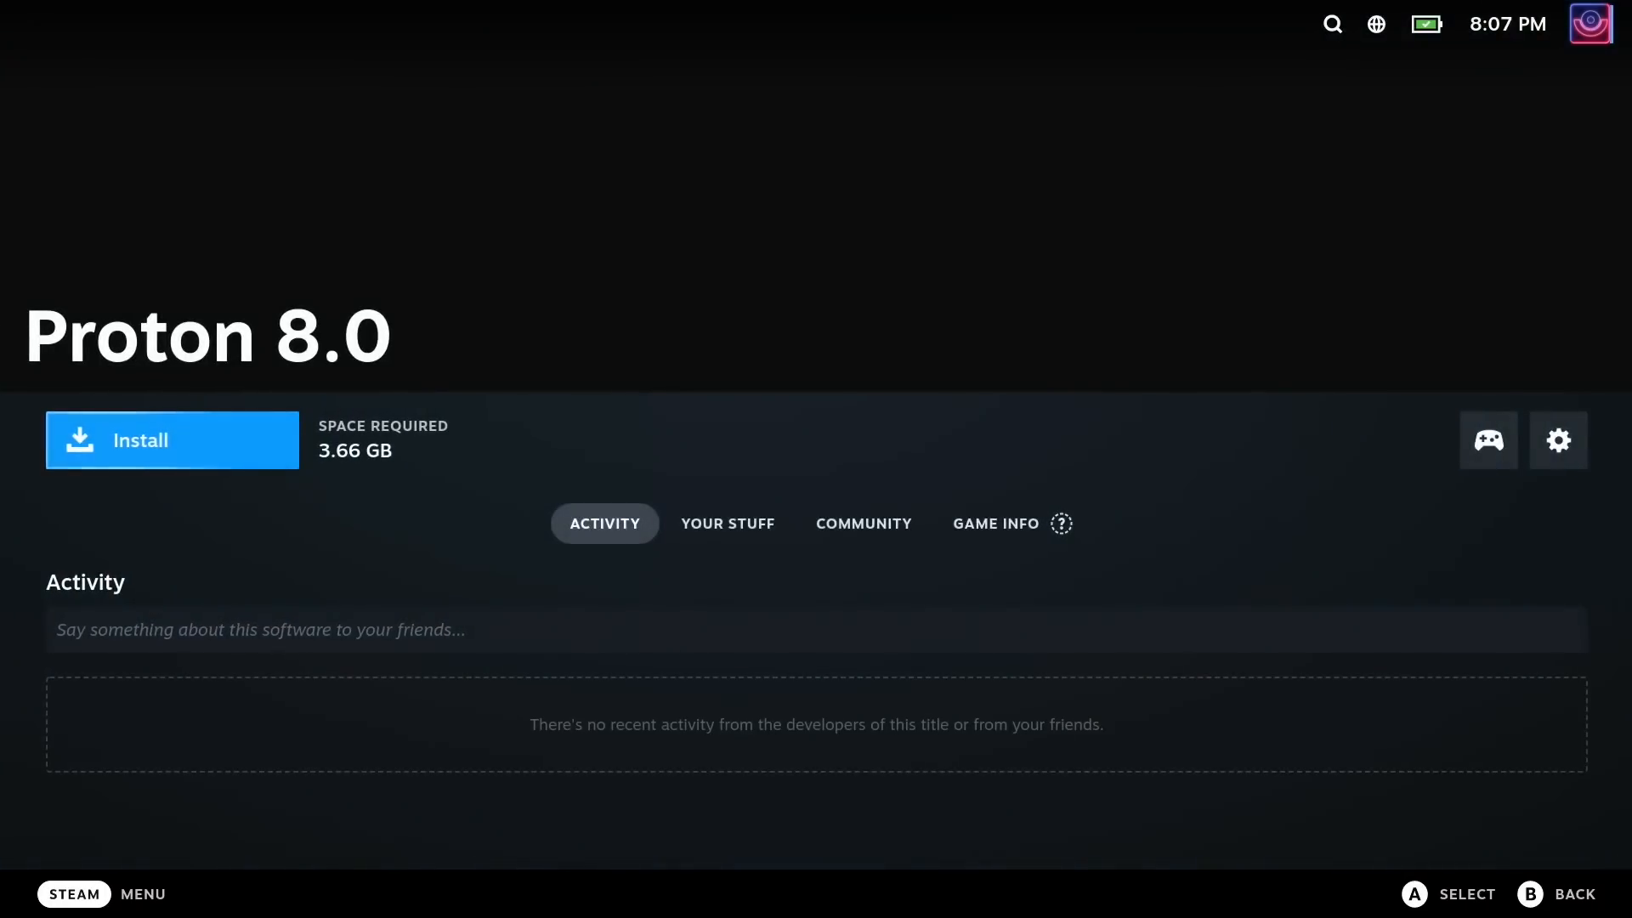
- Install Proton 8.0 to the internal drive, accepting the compatibility notice, and return to Grounded's page
key(Return)
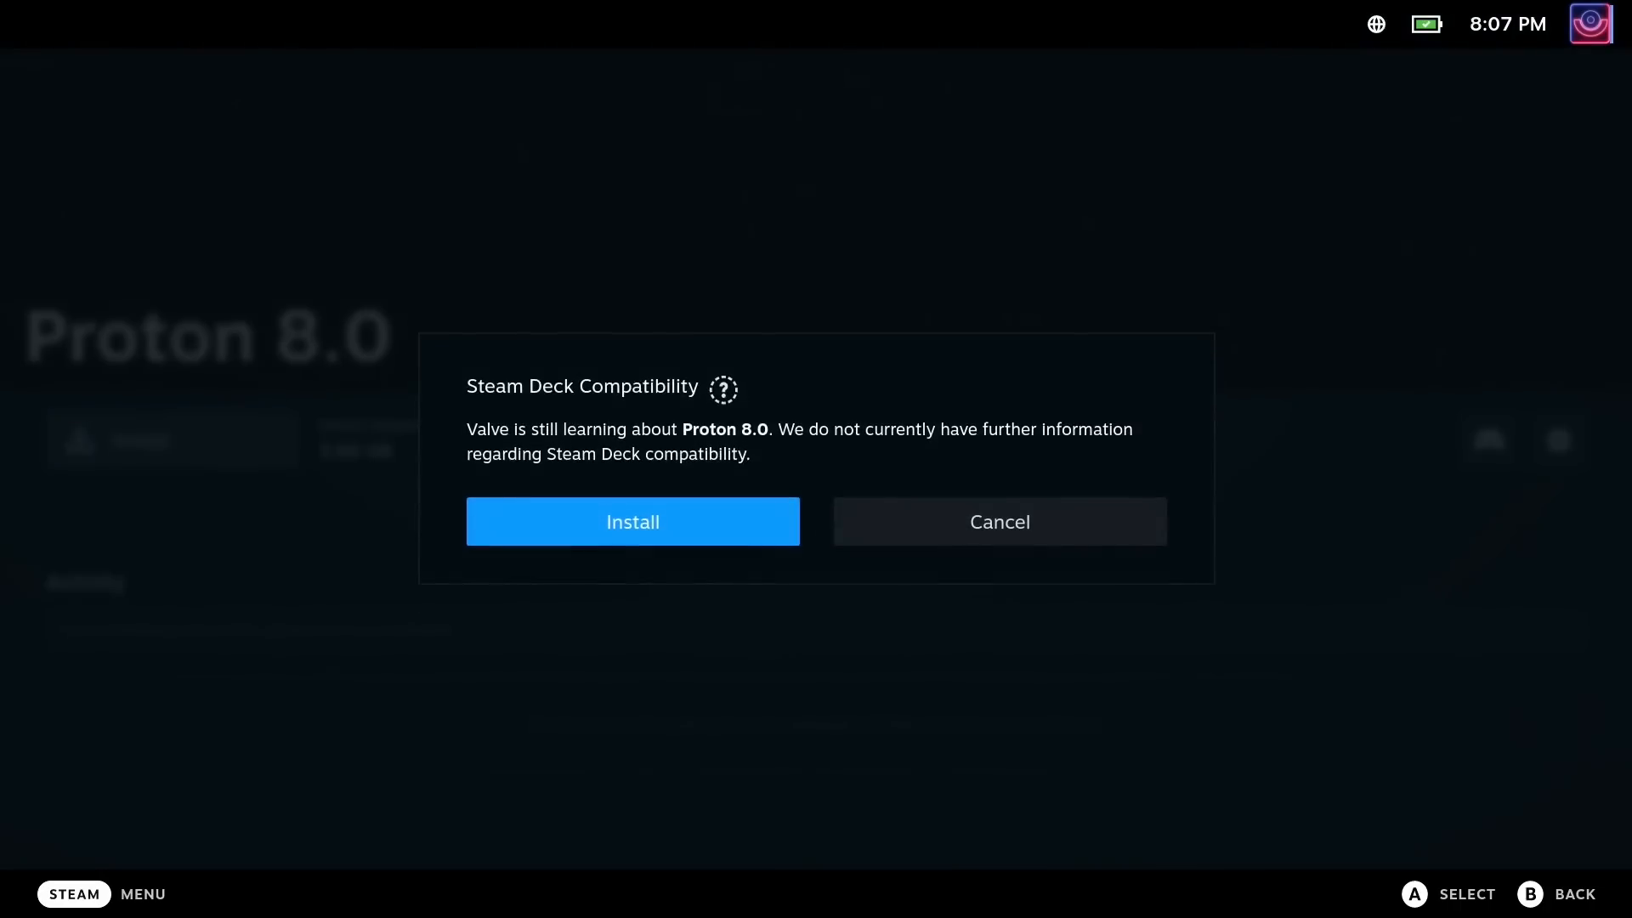
key(Return)
key(Up)
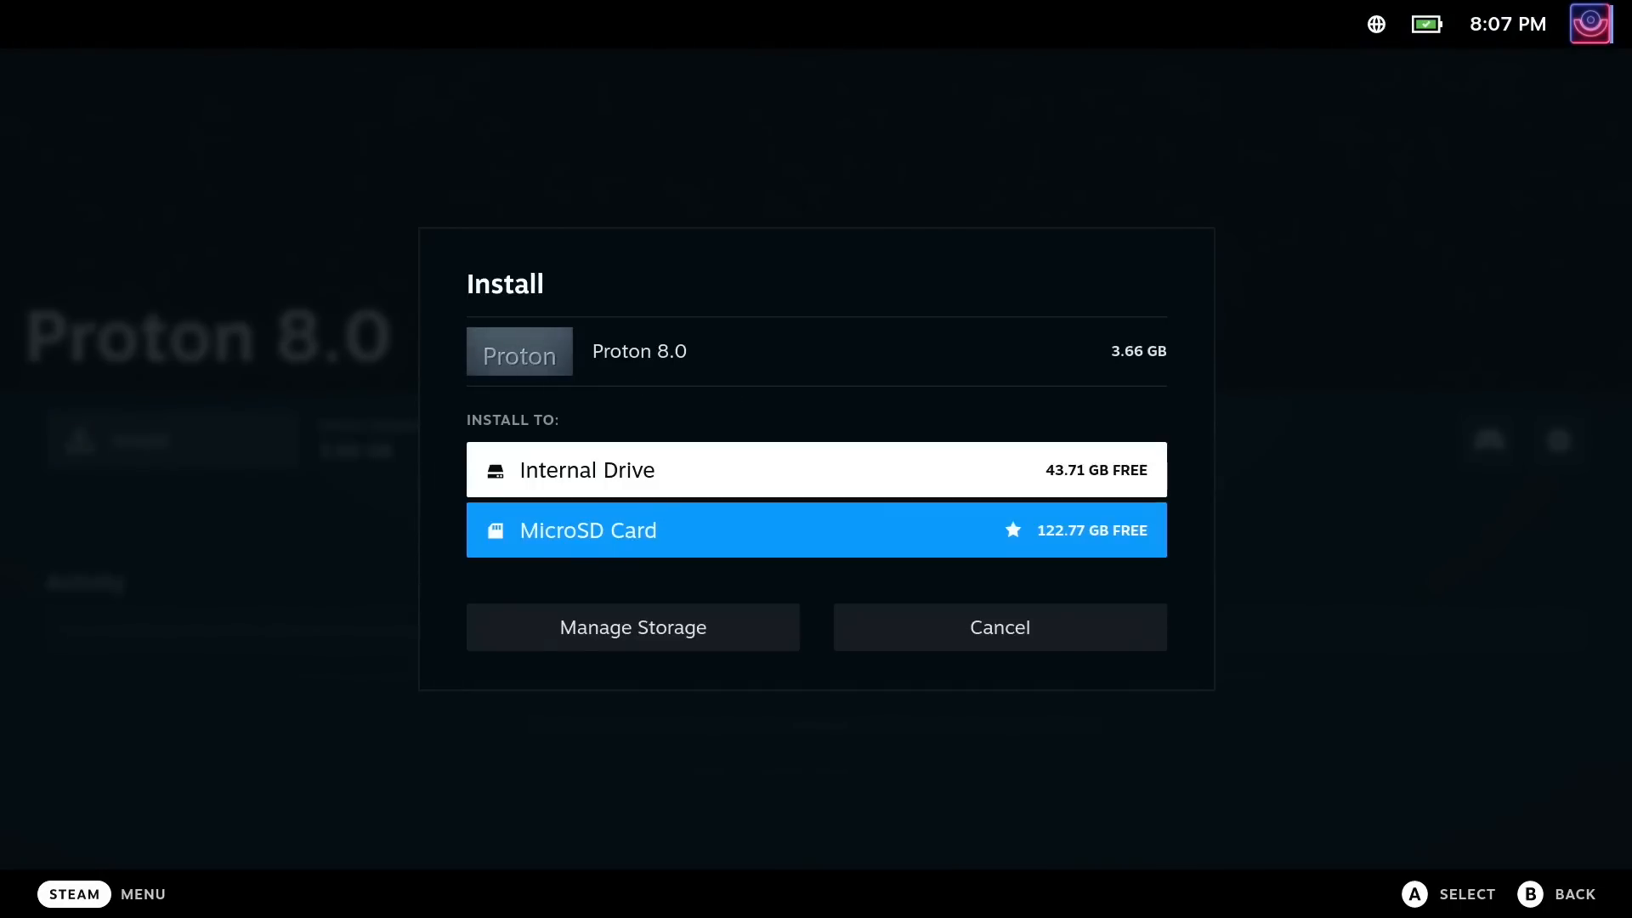
key(Return)
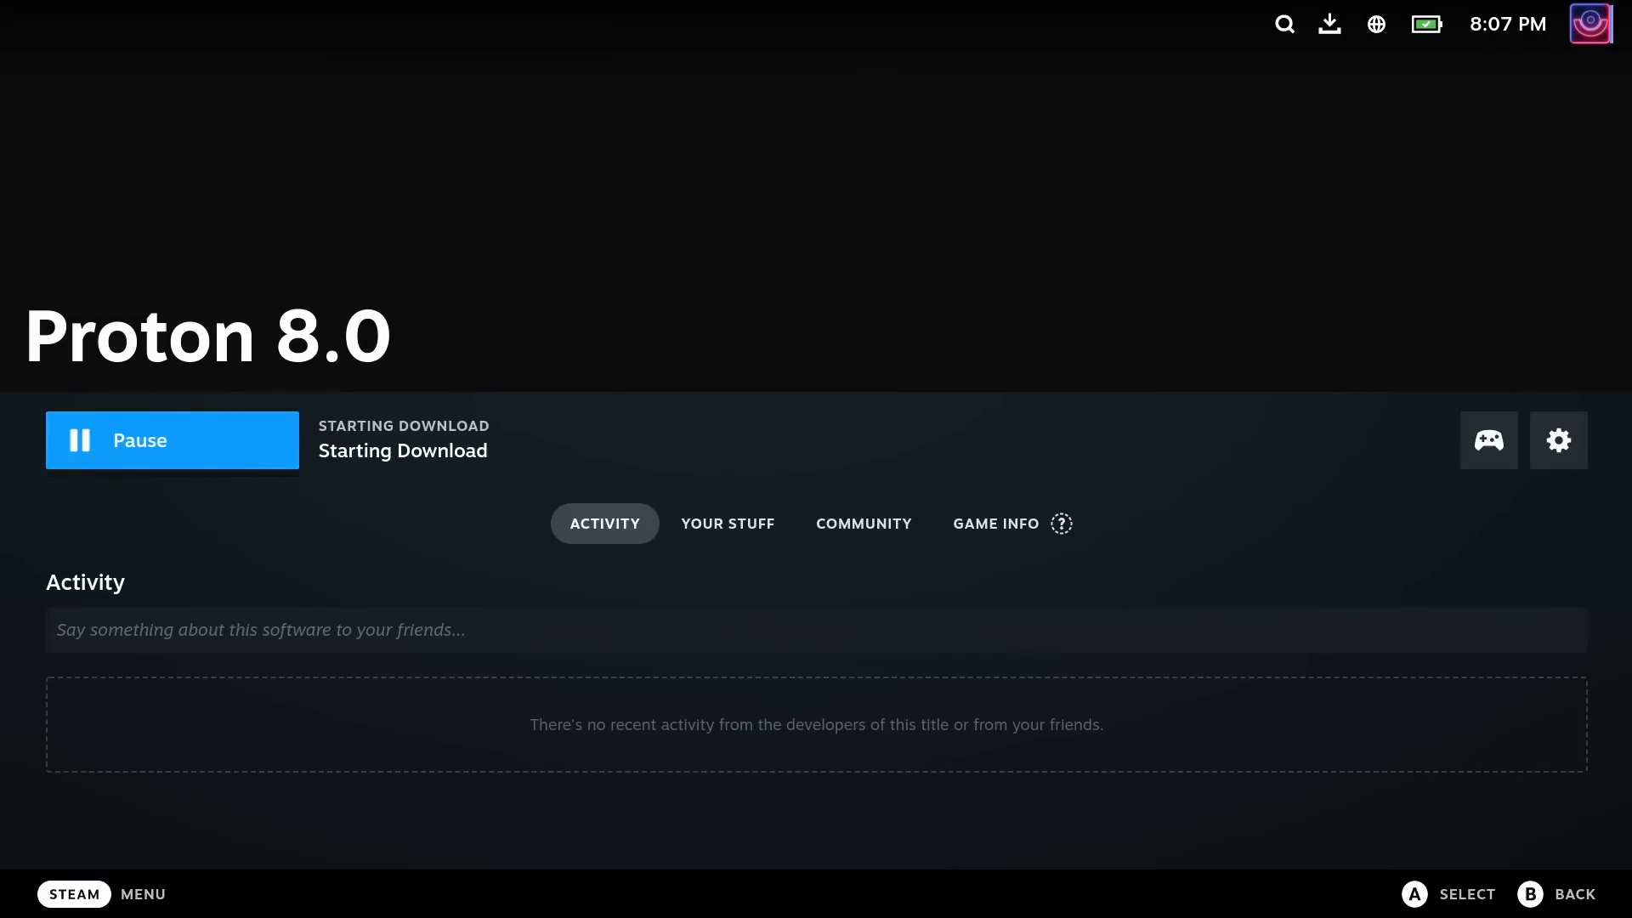
key(Escape)
- Reach Grounded's Properties through its gear options menu
key(Right)
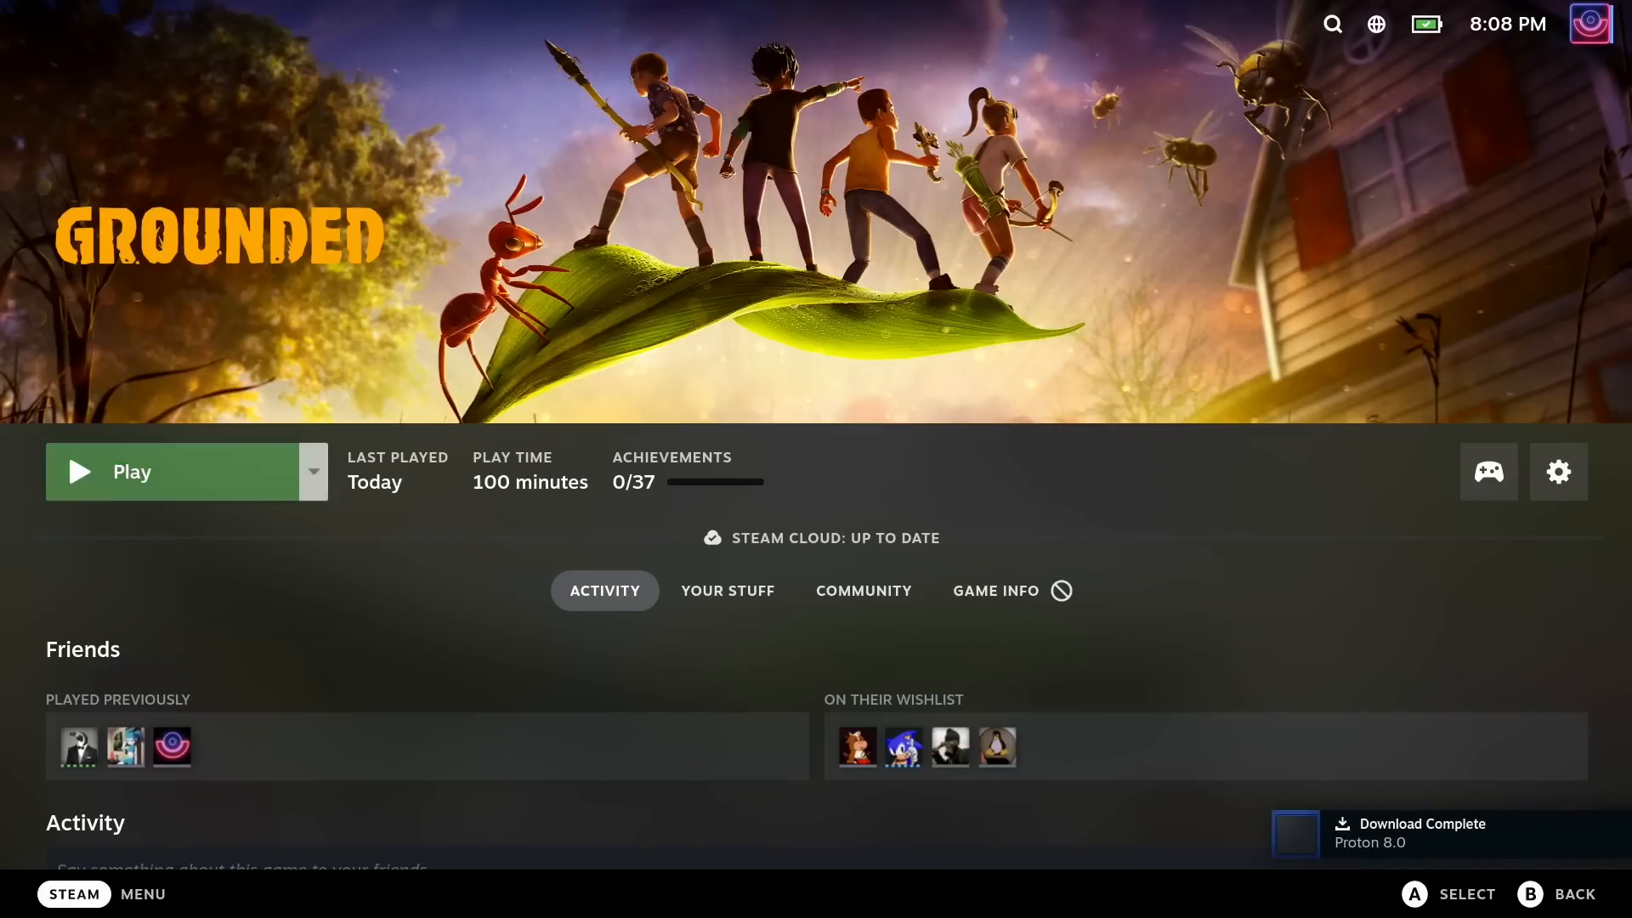
key(Right)
key(Right)
key(Return)
key(Down)
key(Down)
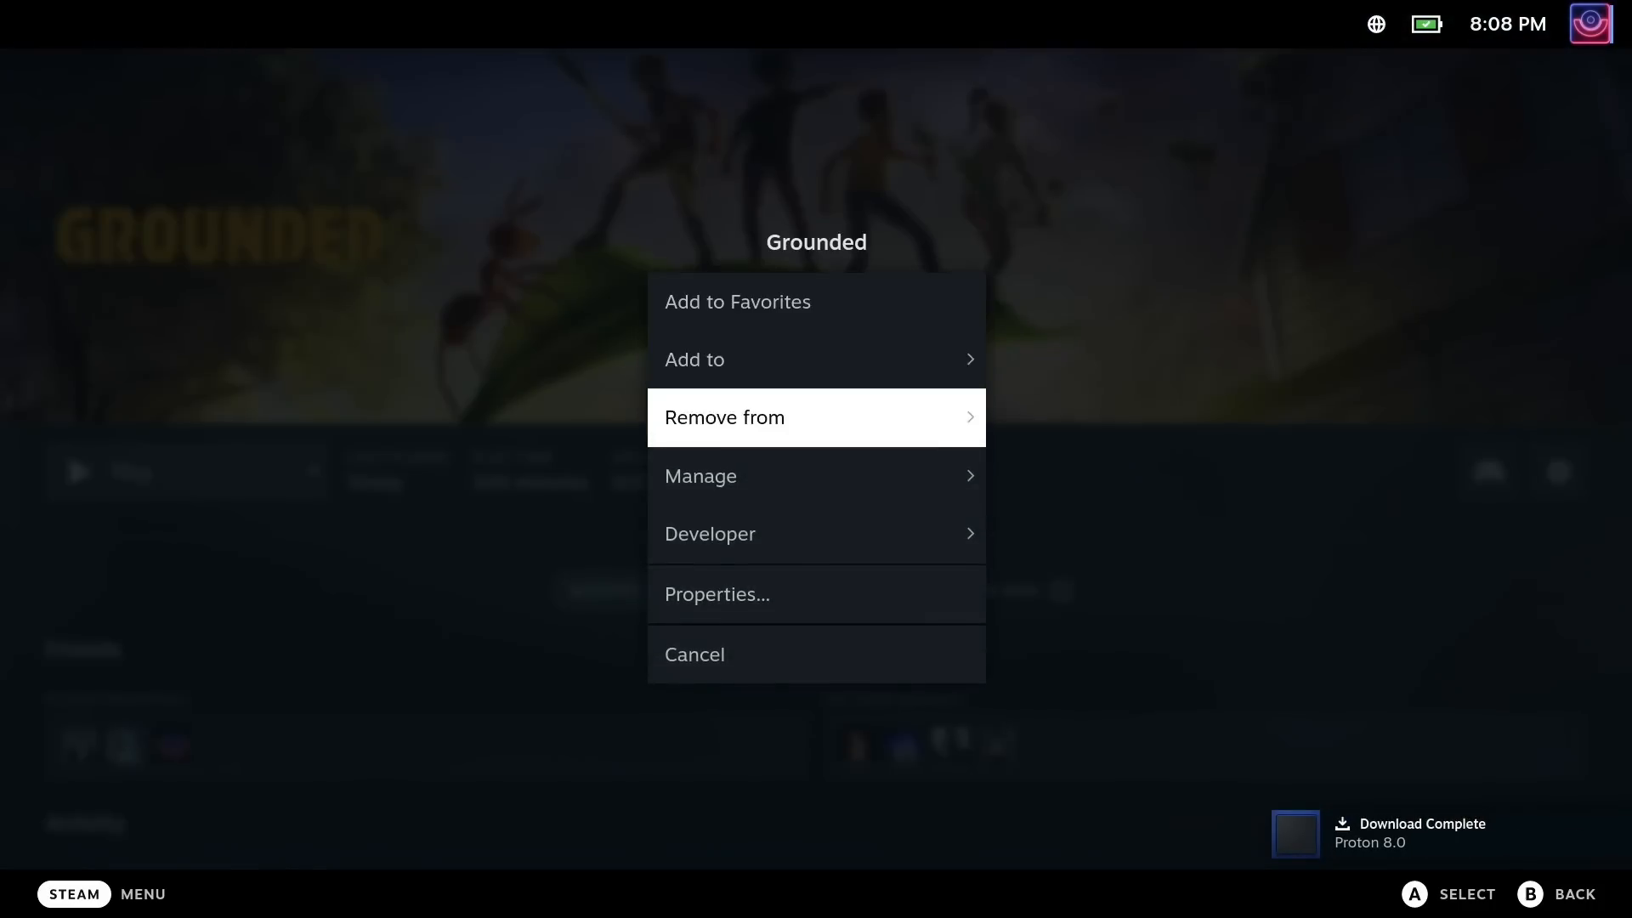
key(Down)
key(Down)
key(Down)
key(Return)
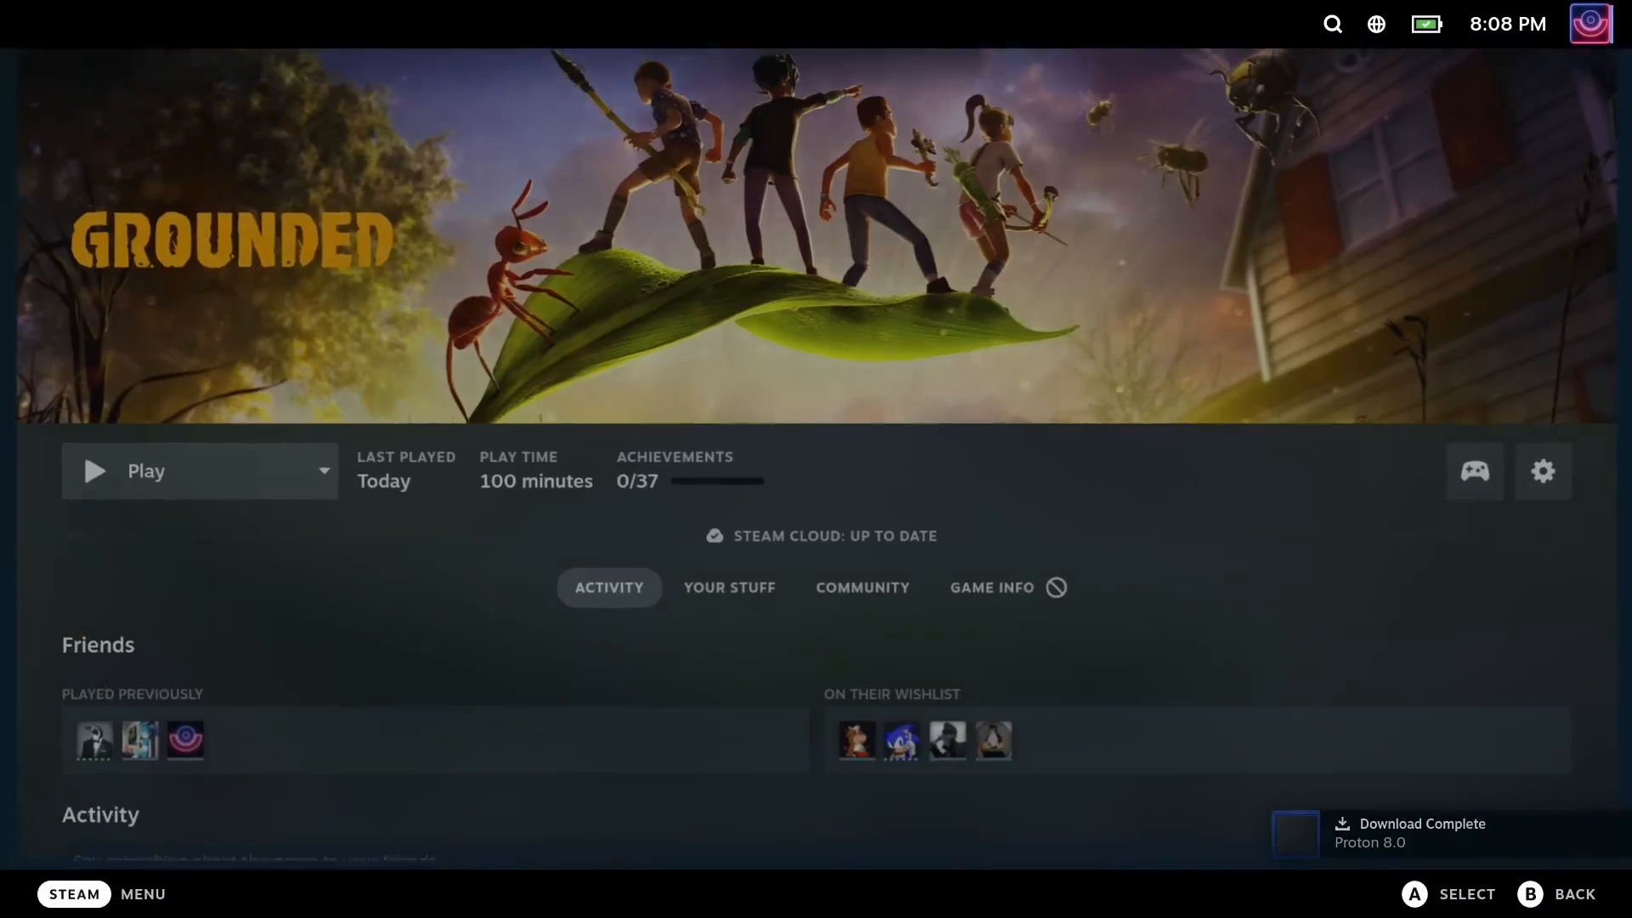
- Under Compatibility, force Proton 8.0-1 as Grounded's Steam Play tool and return to its page
key(Down)
key(Right)
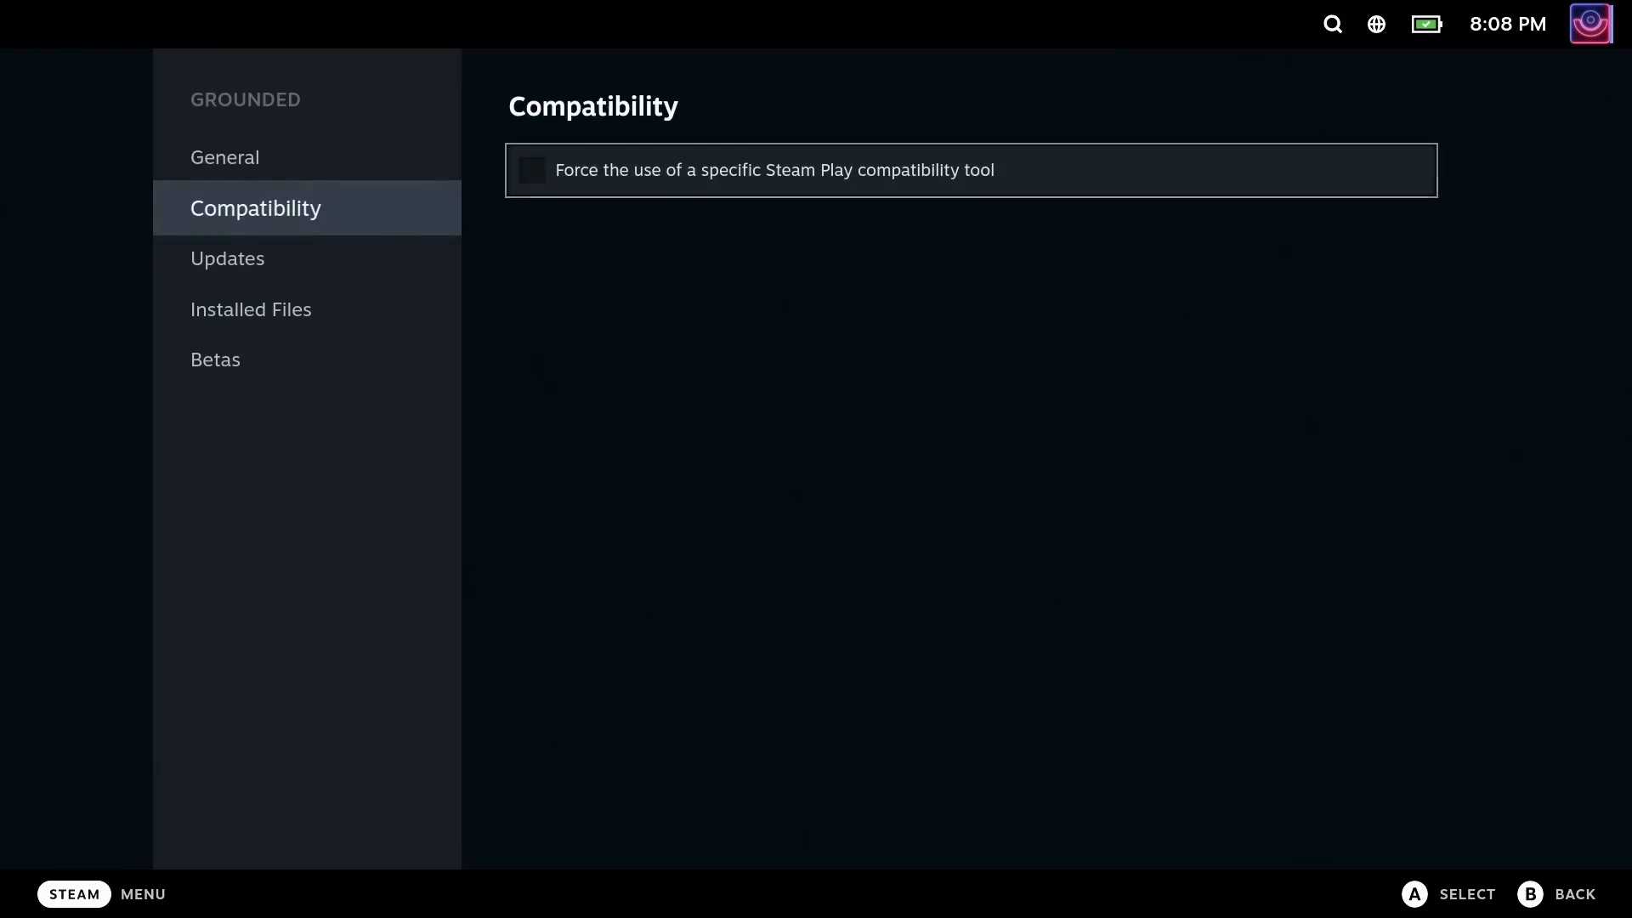
key(Return)
key(Down)
key(Return)
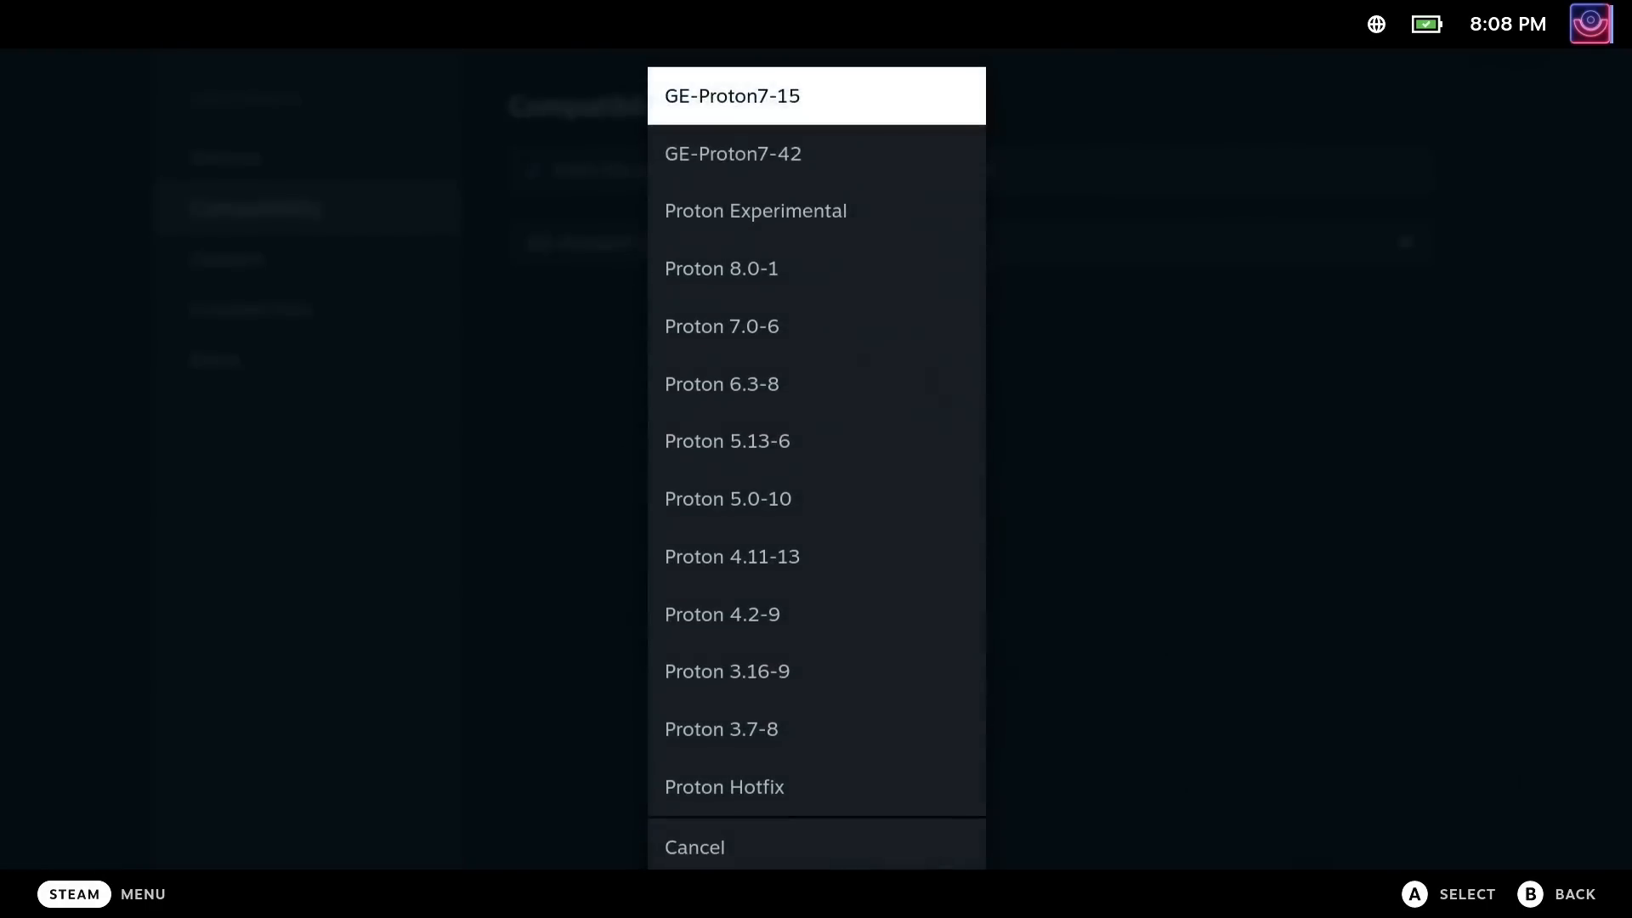
key(Down)
key(Down)
key(Down)
key(Return)
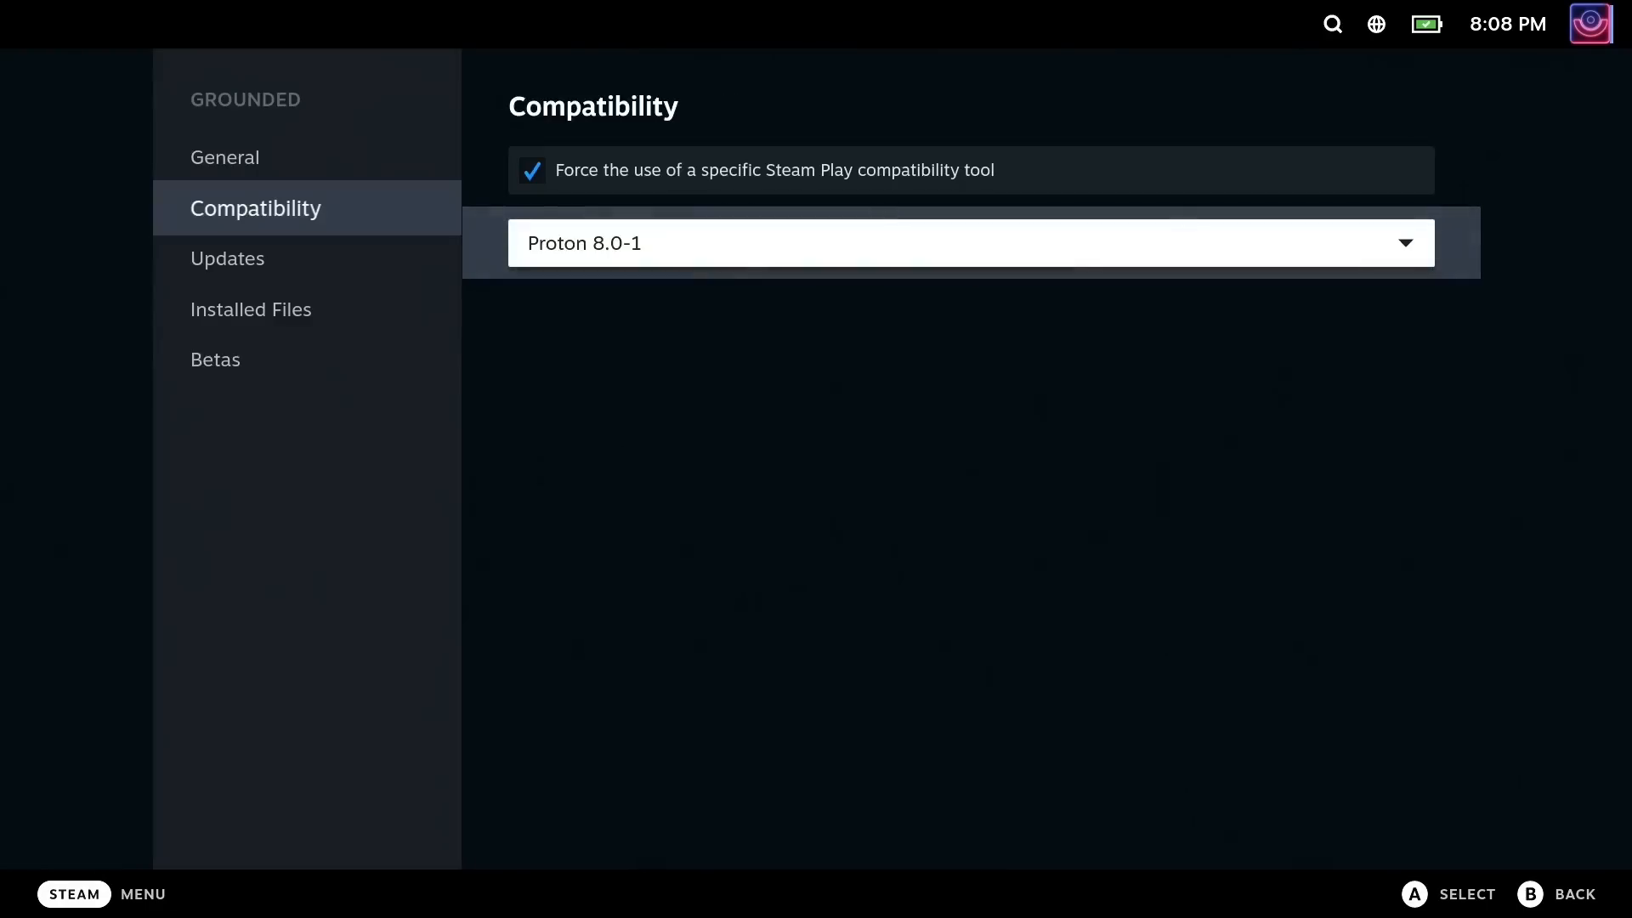
key(Escape)
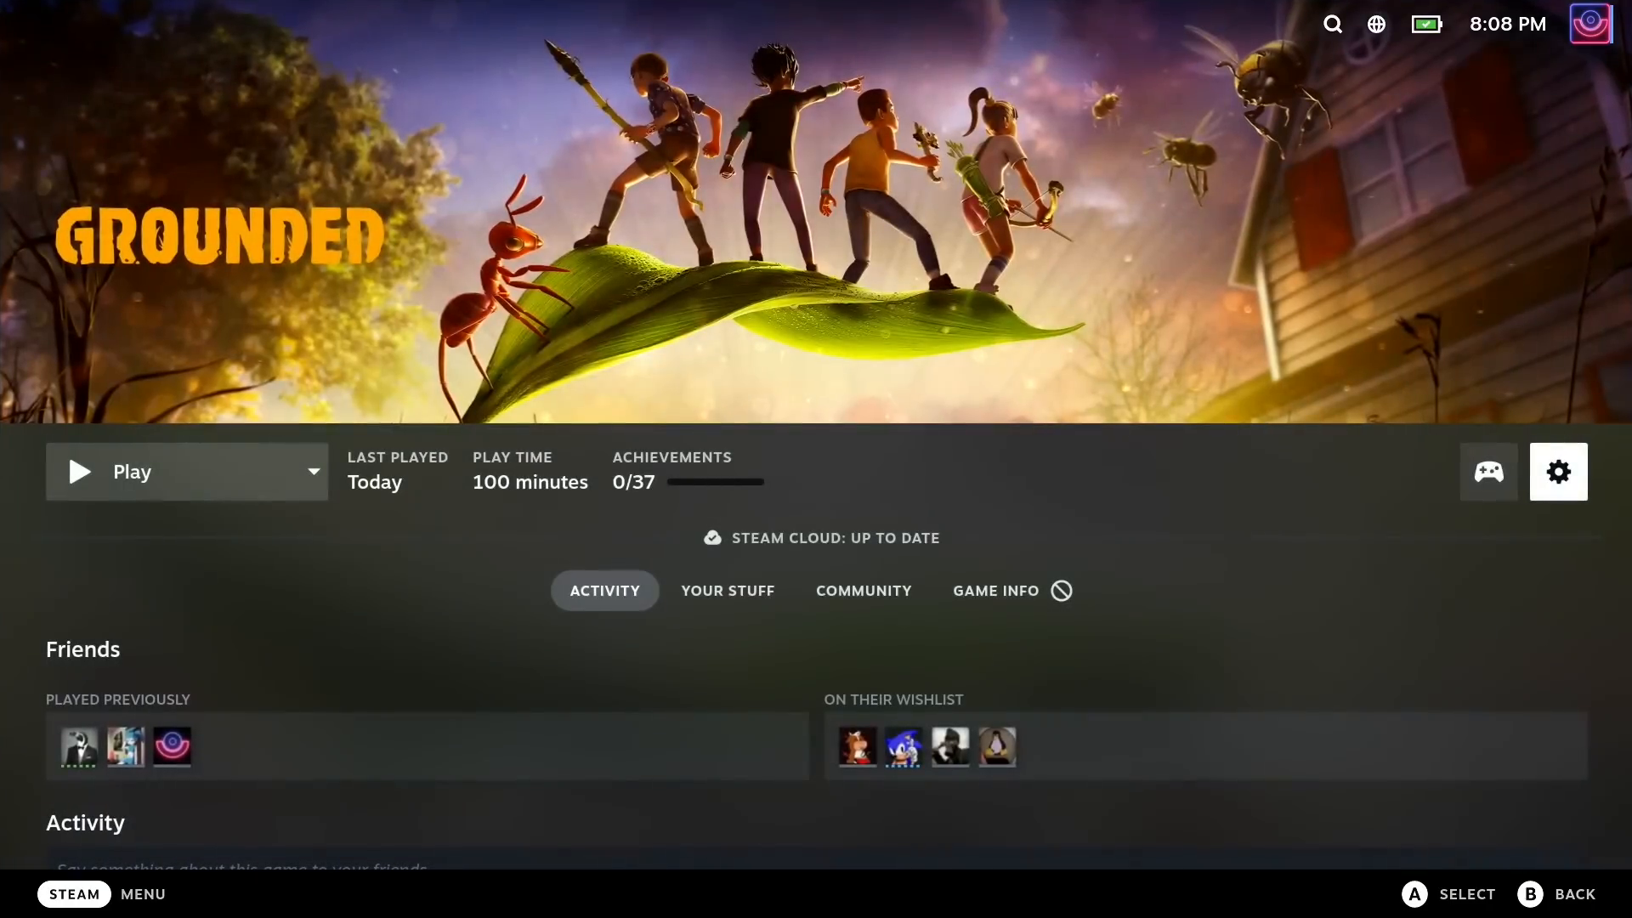
- Launch Grounded from its Play button
key(Left)
key(Left)
key(Left)
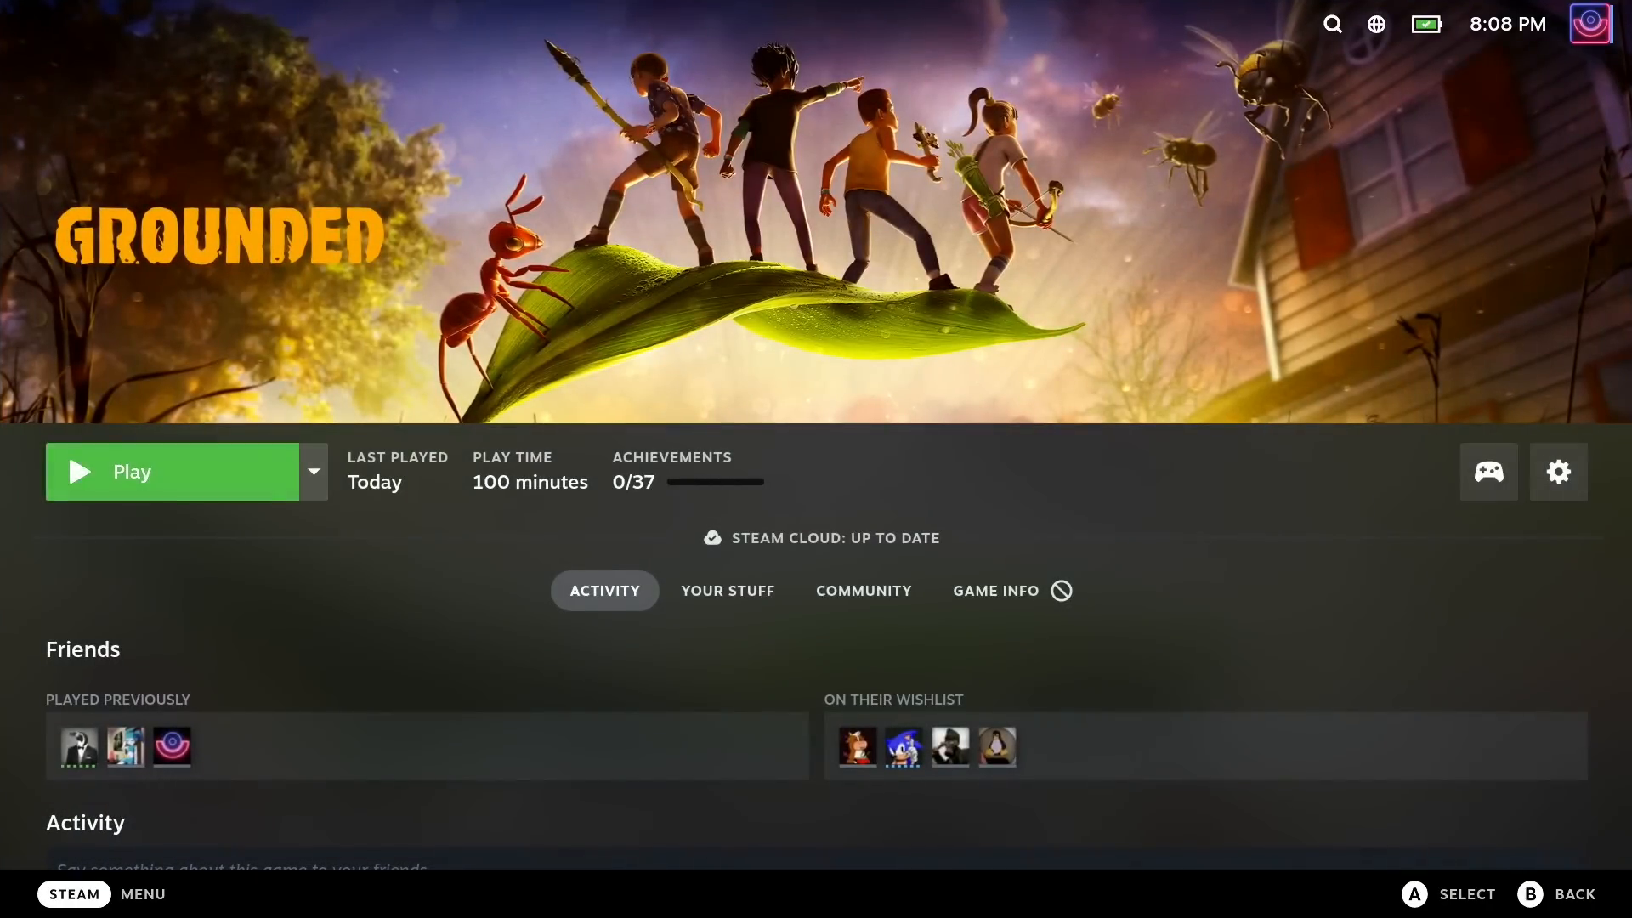
key(Return)
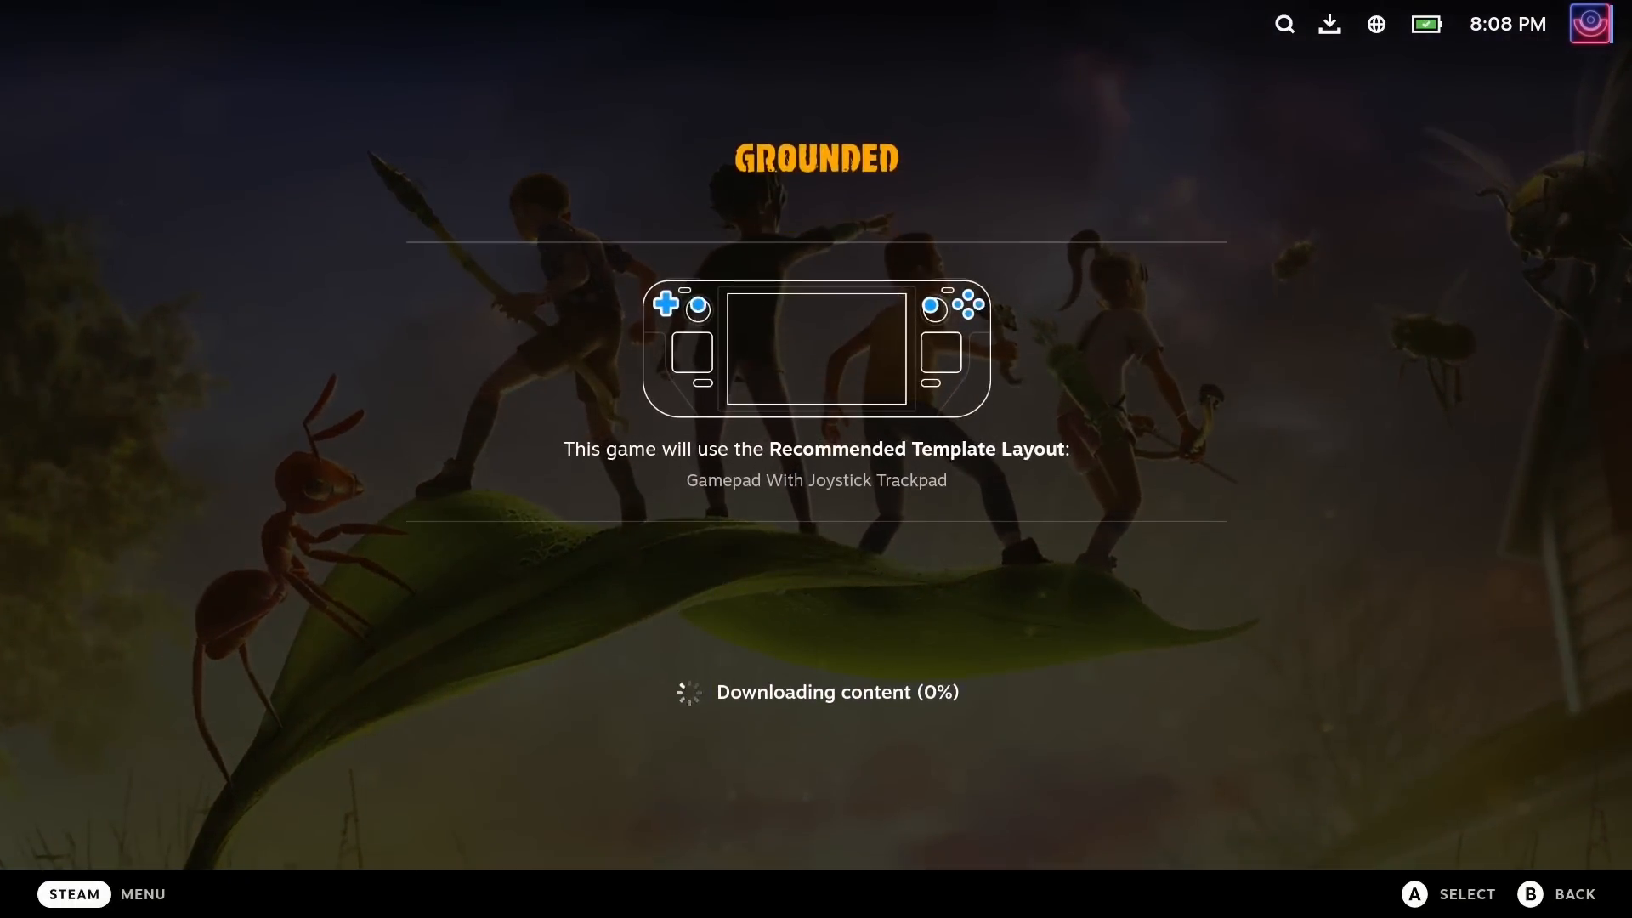